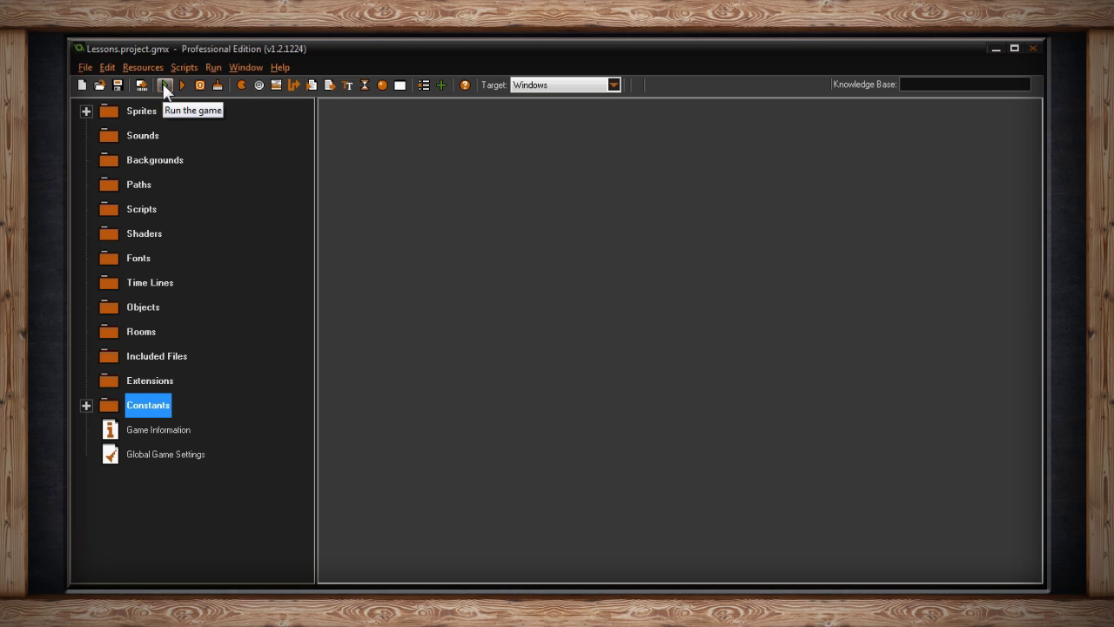
left_click(165, 86)
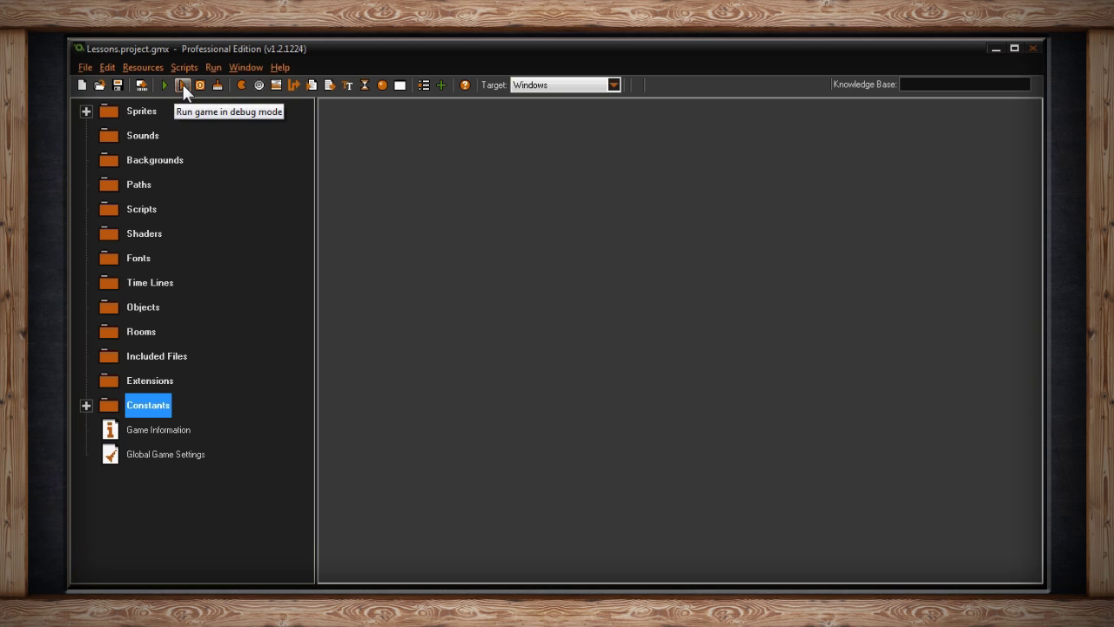
left_click(183, 86)
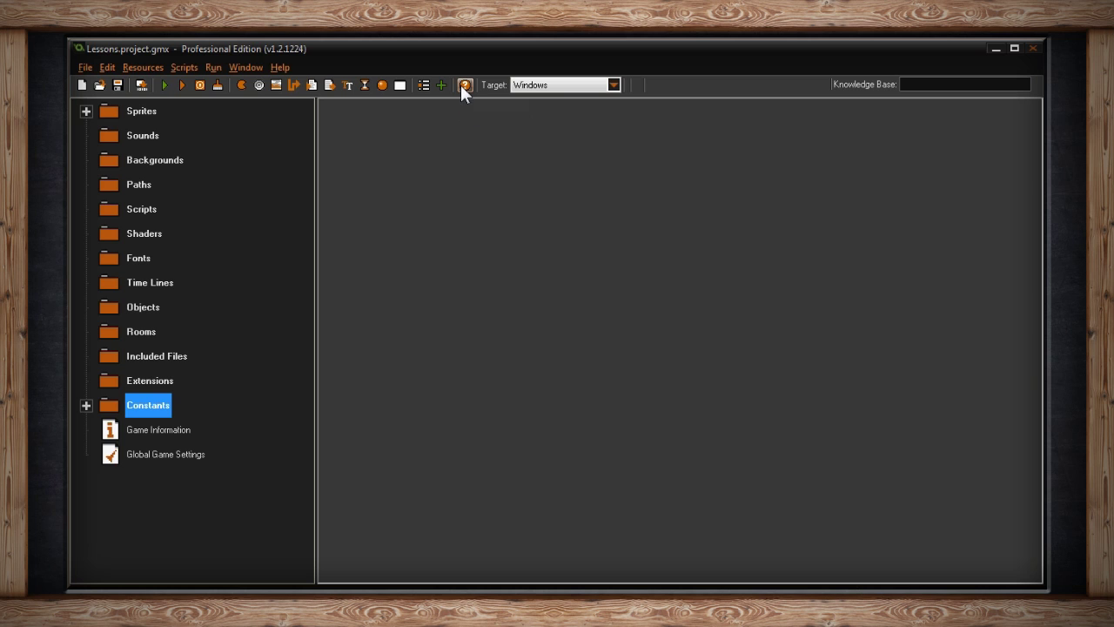
Examine the available target platforms while keeping Windows as the build target
left_click(580, 87)
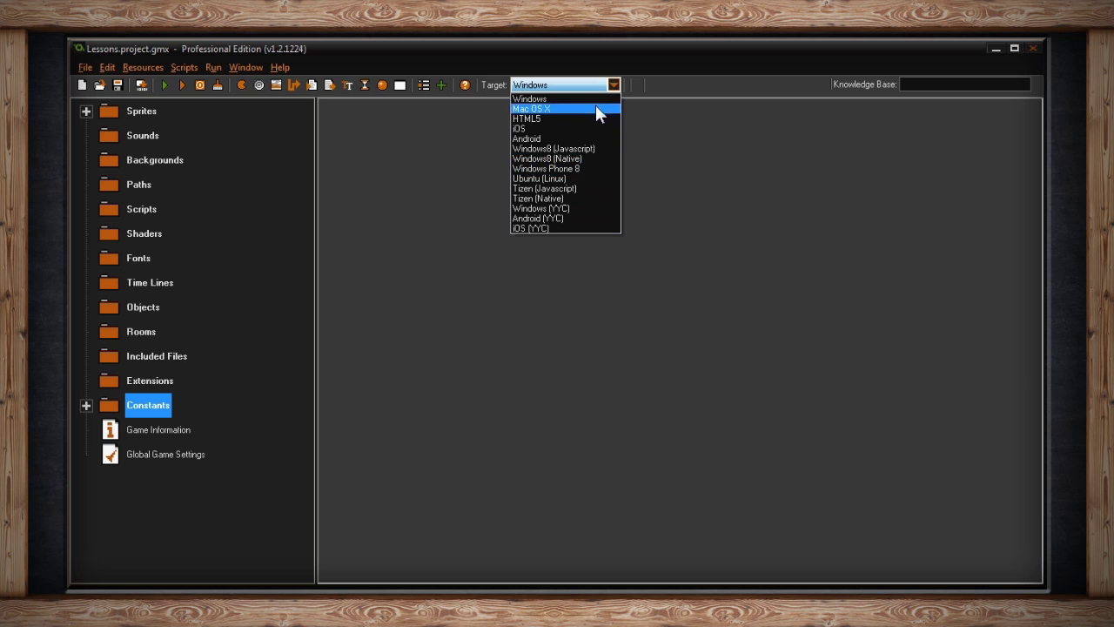
left_click(614, 85)
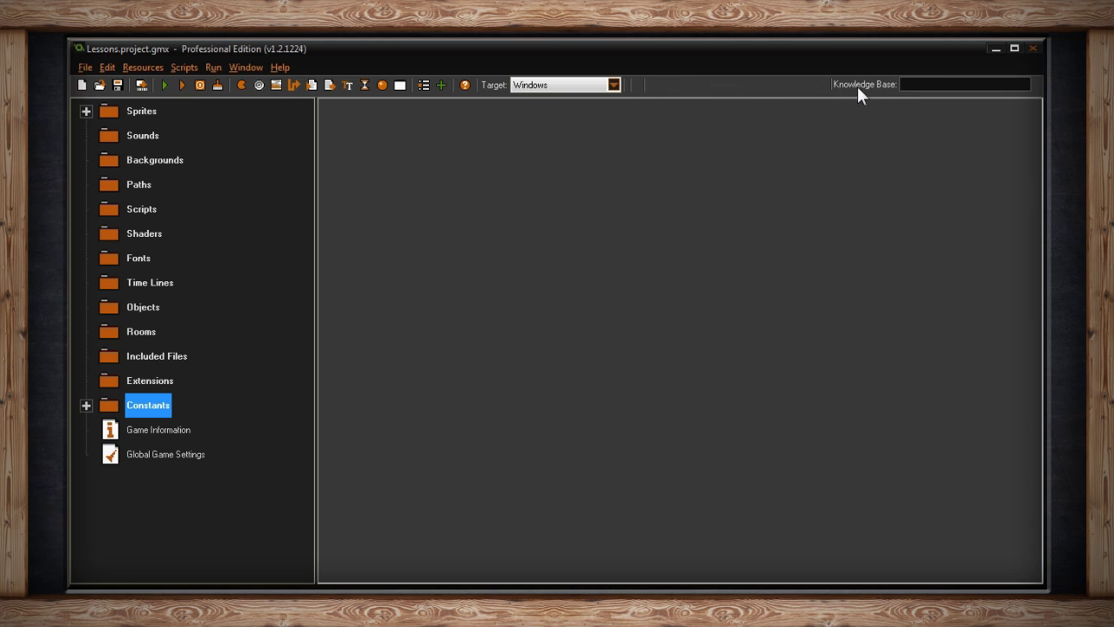
Enter "sprites" as a Knowledge Base search term and clear it again
left_click(915, 82)
type("sprites")
left_click_drag(933, 84, 891, 85)
key("BackSpace")
Examine the configurations inside the Constants folder and collapse the folder again
left_click(86, 405)
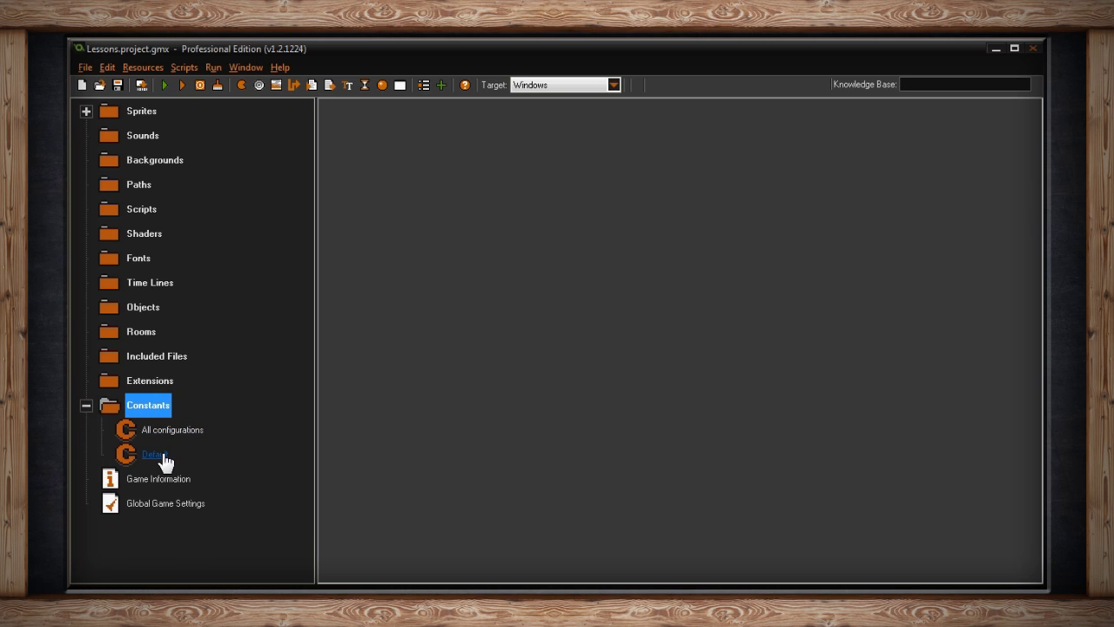
left_click(86, 405)
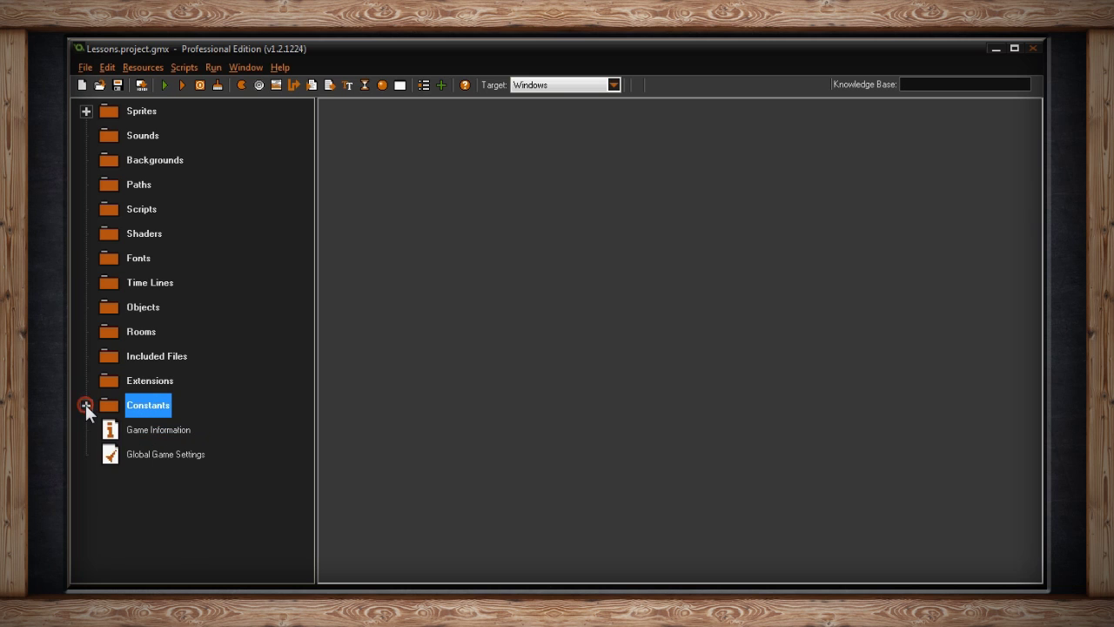
Open the Game Information editor and move its window clear of the resource tree
left_click(185, 435)
double_click(185, 435)
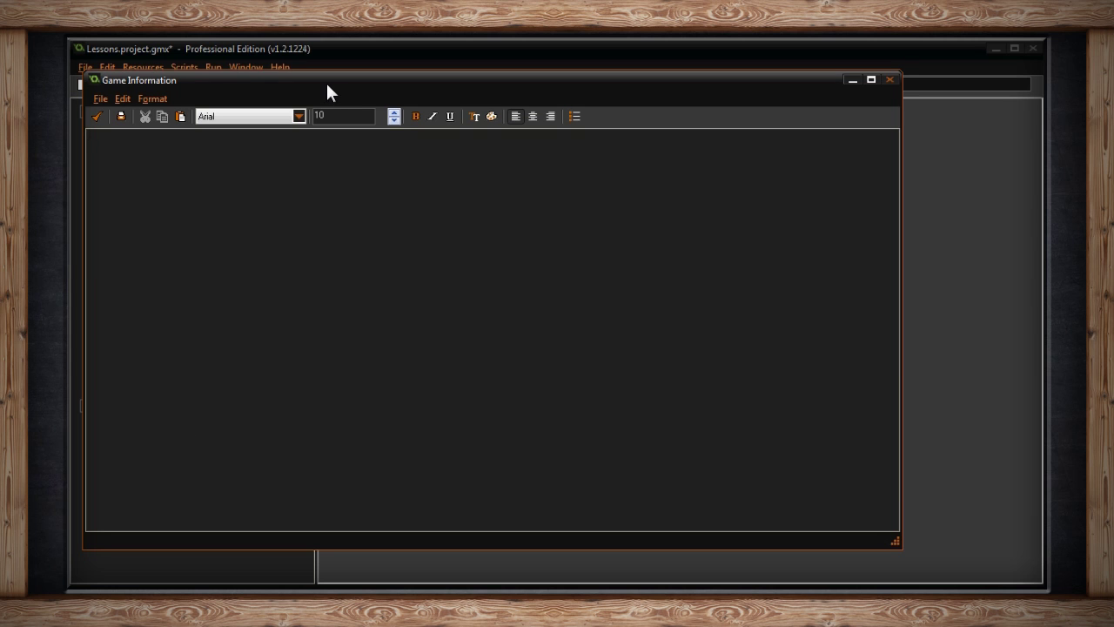
left_click_drag(327, 82, 450, 93)
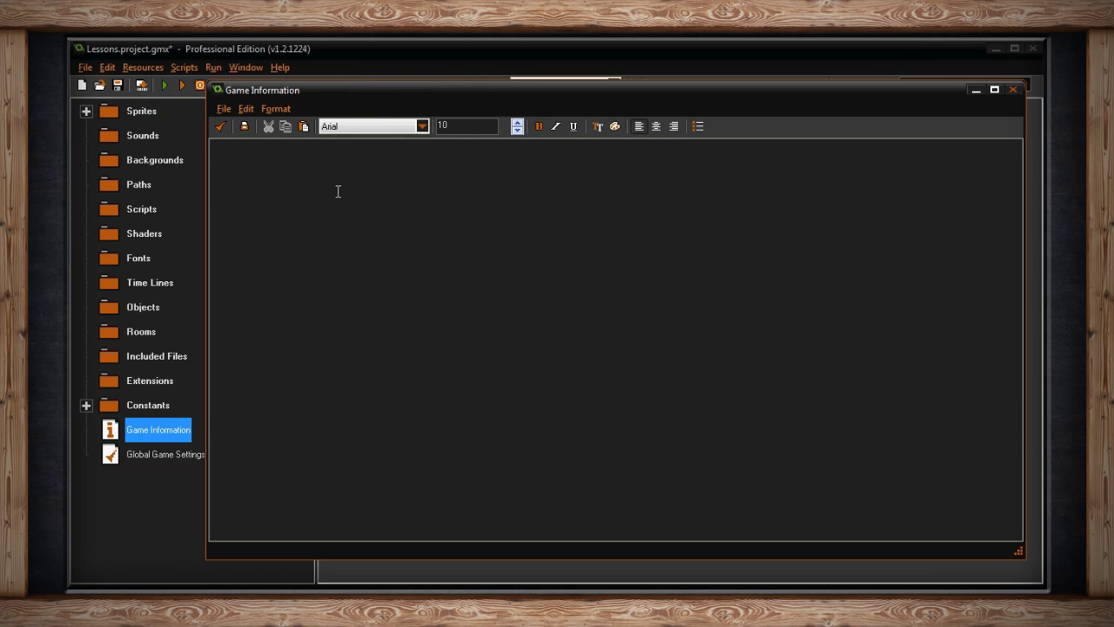
Enter "fix ai" as trial text in the Game Information, erase it, and close the editor without saving
type("fix ai")
key("BackSpace")
key("BackSpace")
key("BackSpace")
key("BackSpace")
key("BackSpace")
key("BackSpace")
left_click(1014, 88)
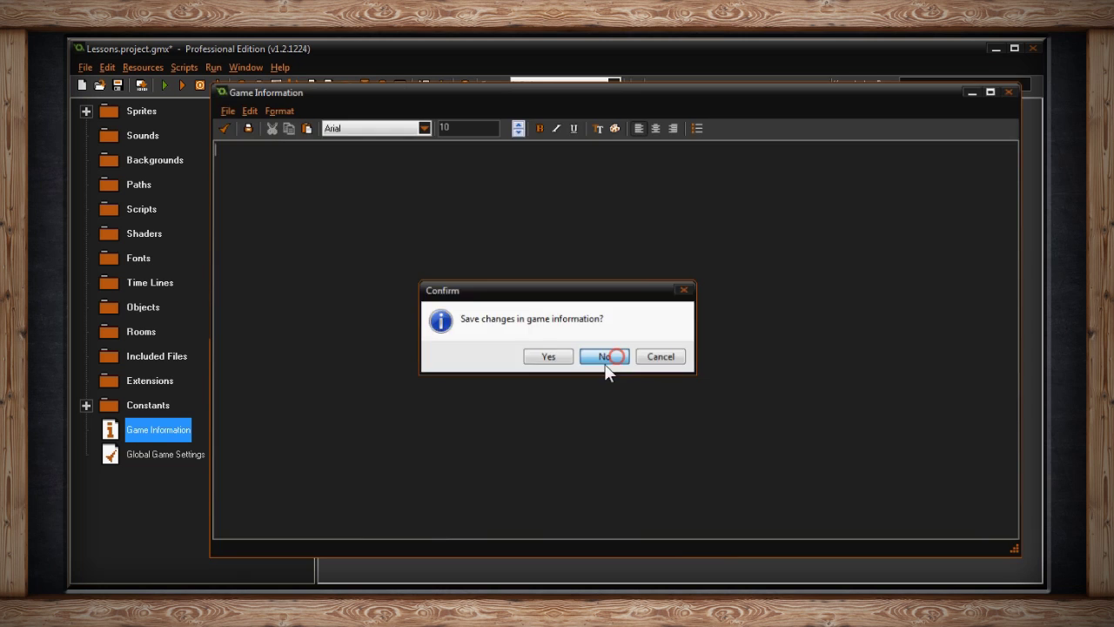
left_click(602, 359)
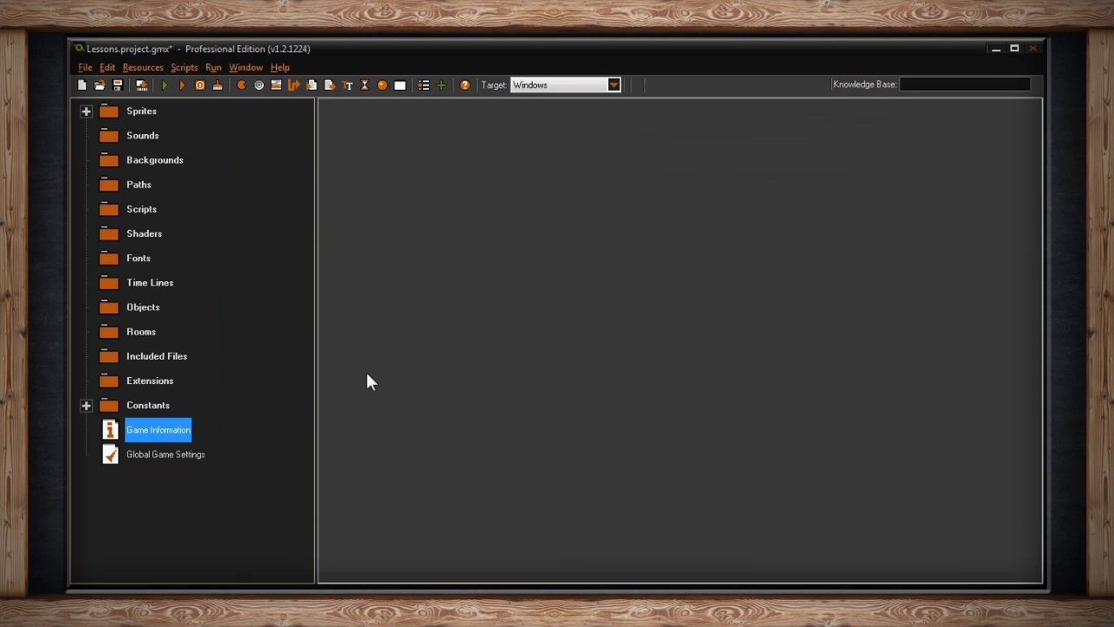
Review the Project Info and Windows sections of the Global Game Settings, including the Windows graphics and installer options, and close the dialog
left_click(176, 458)
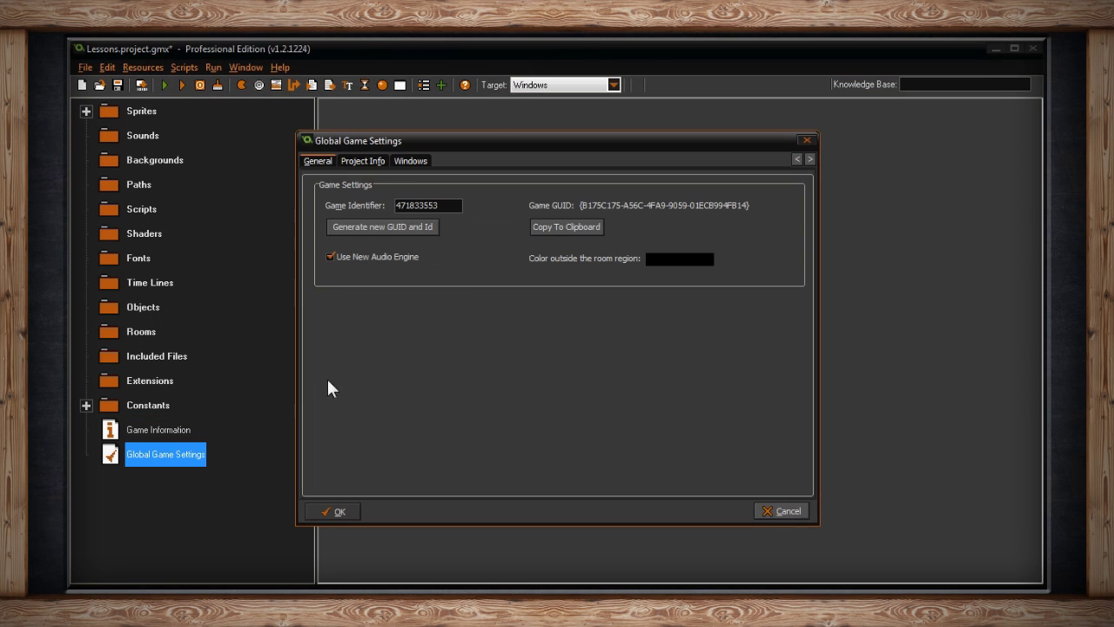
left_click_drag(500, 138, 545, 124)
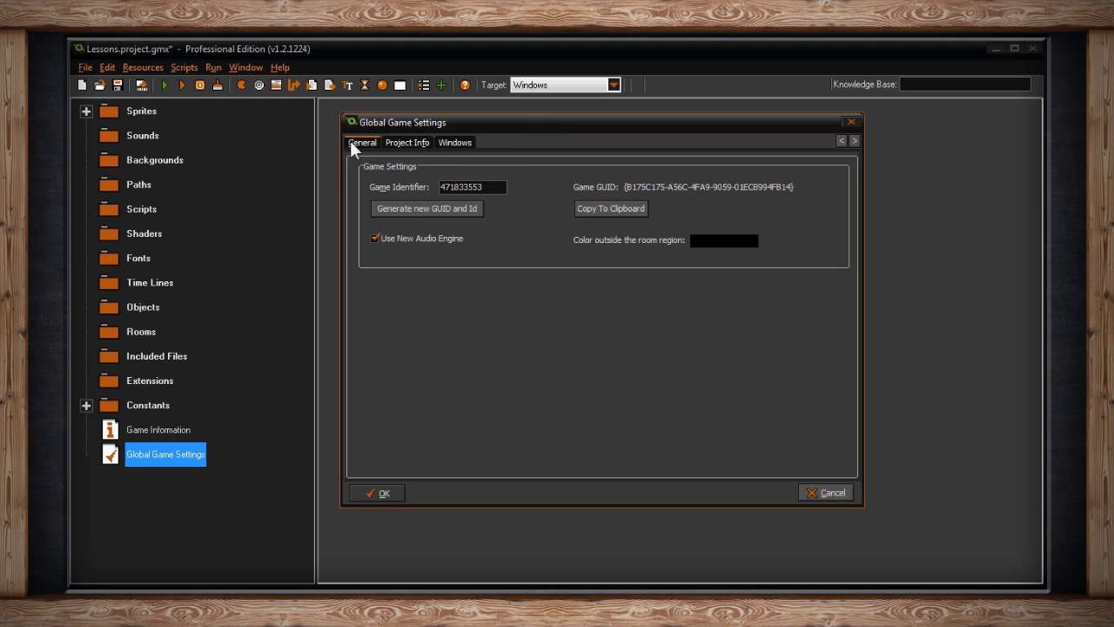
left_click(406, 141)
left_click(446, 140)
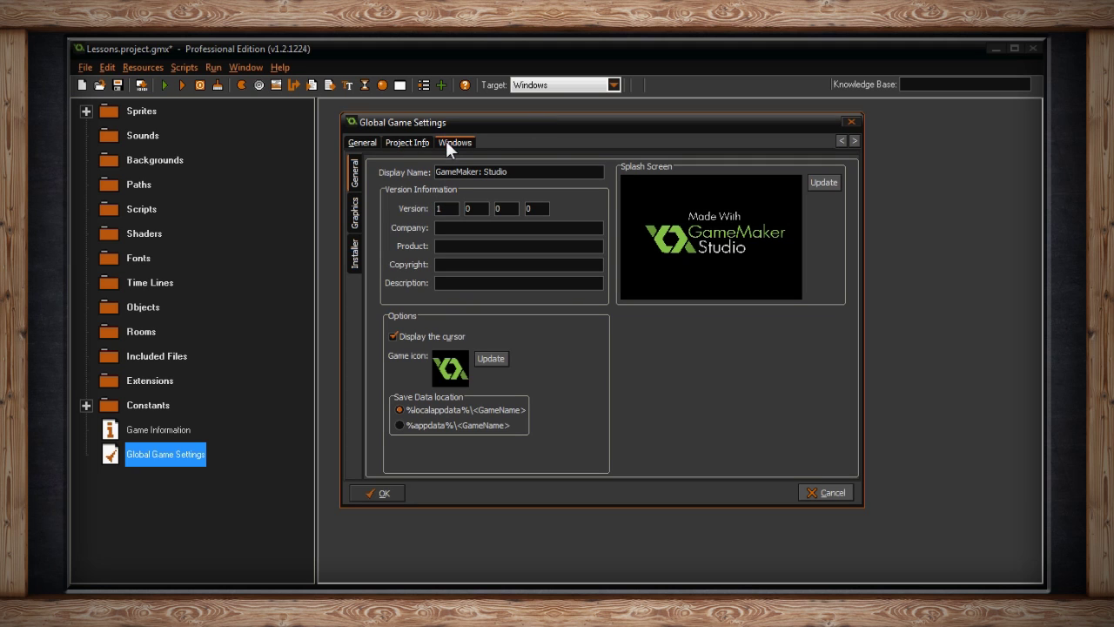
left_click(354, 214)
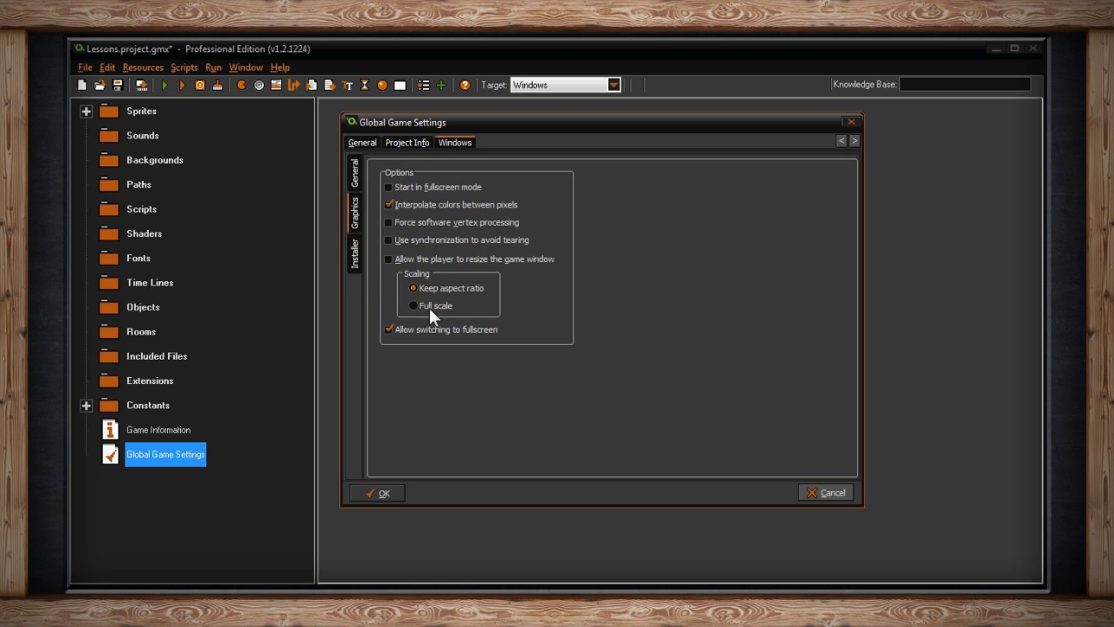
left_click(355, 252)
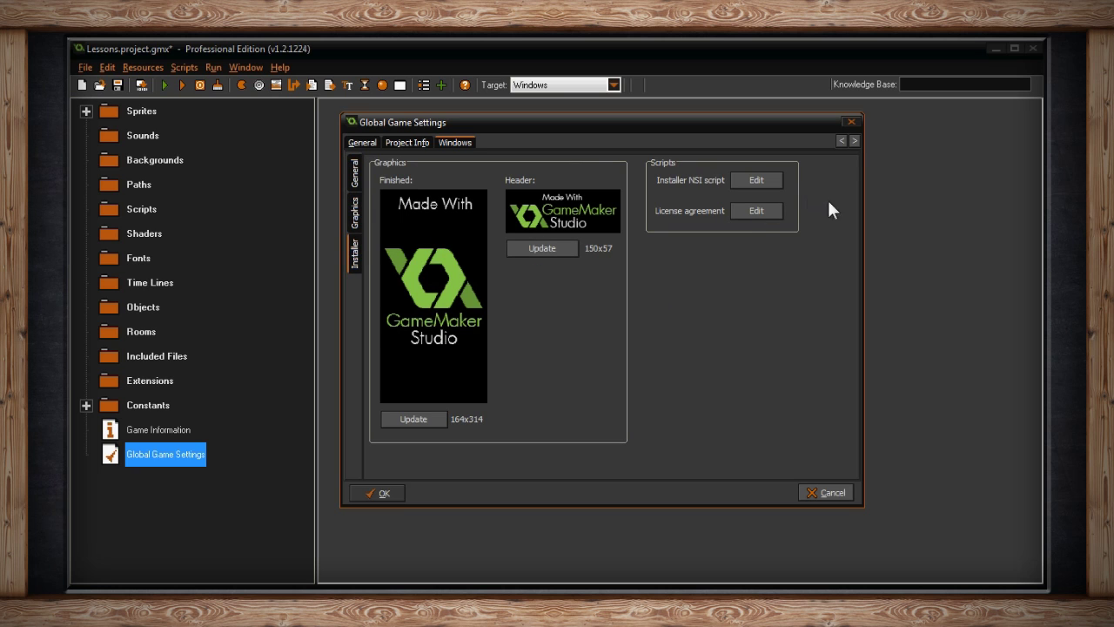
left_click(850, 122)
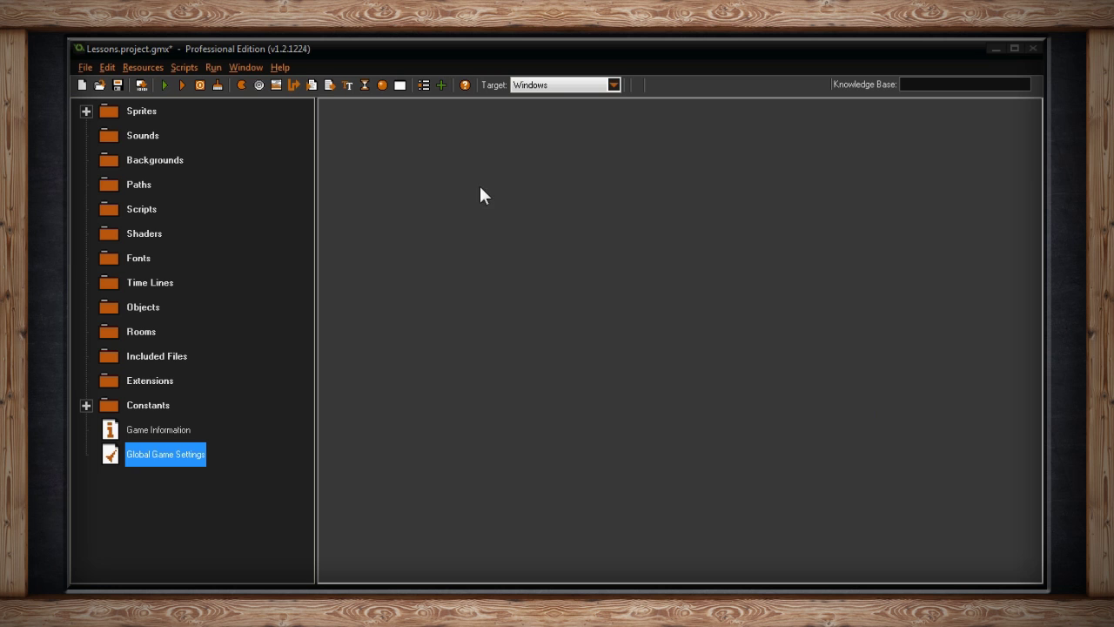
Show the compile form and dock the Compile Messages window beneath the workspace
left_click(258, 67)
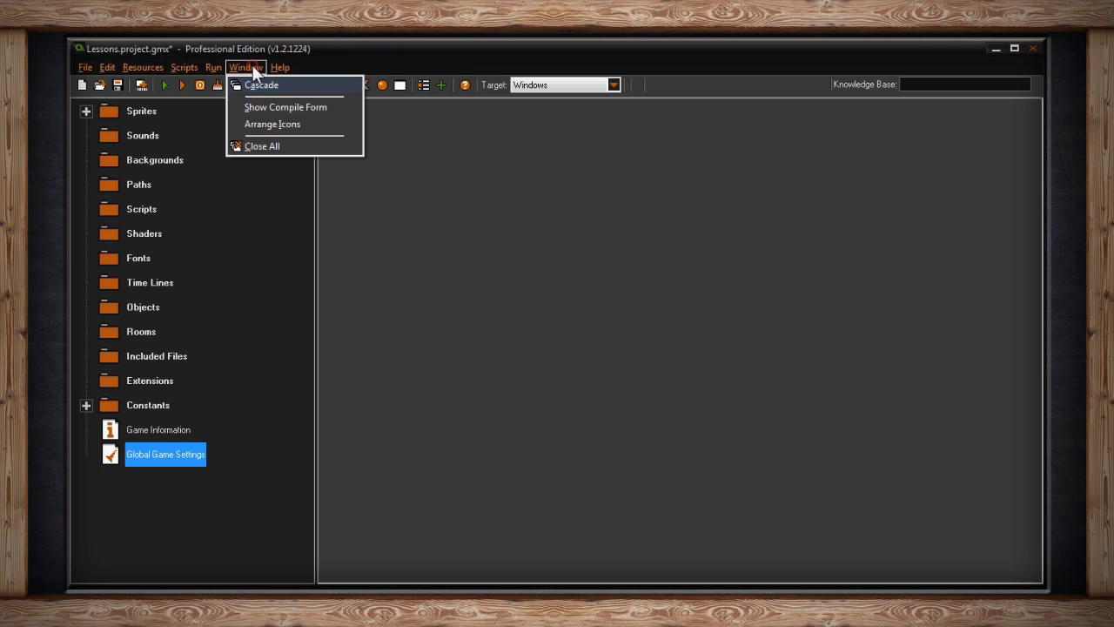
left_click(260, 103)
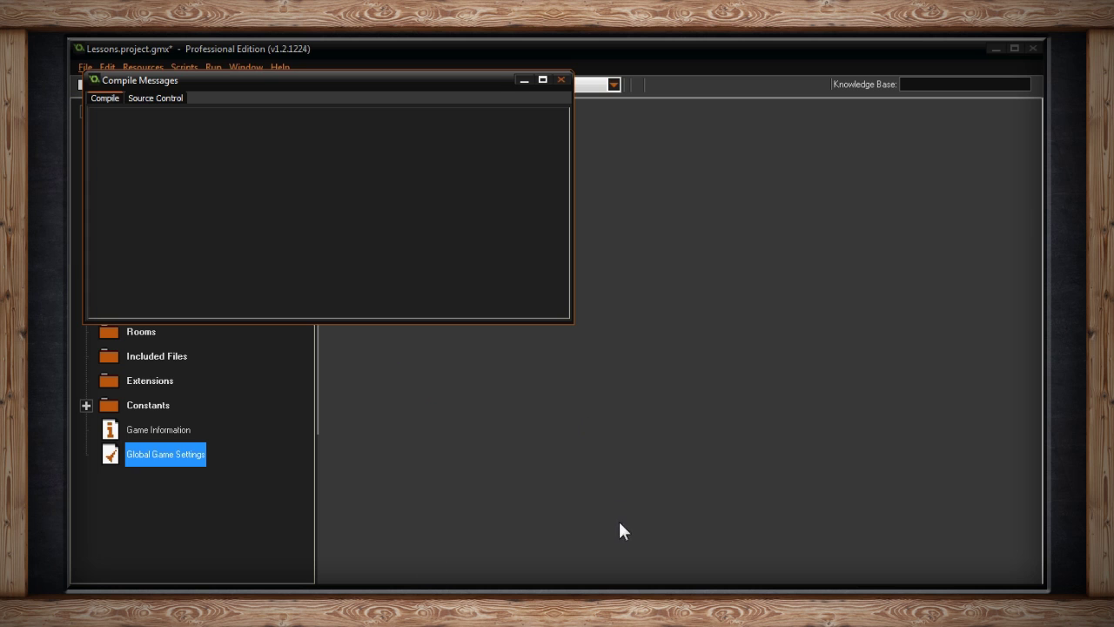
left_click(616, 552)
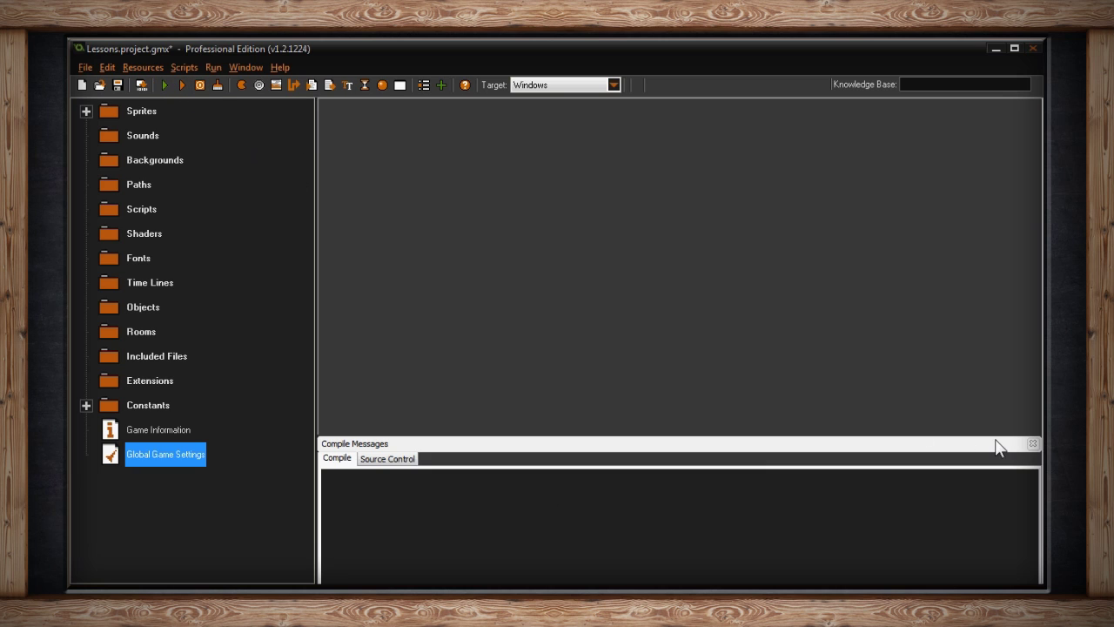
left_click(957, 445)
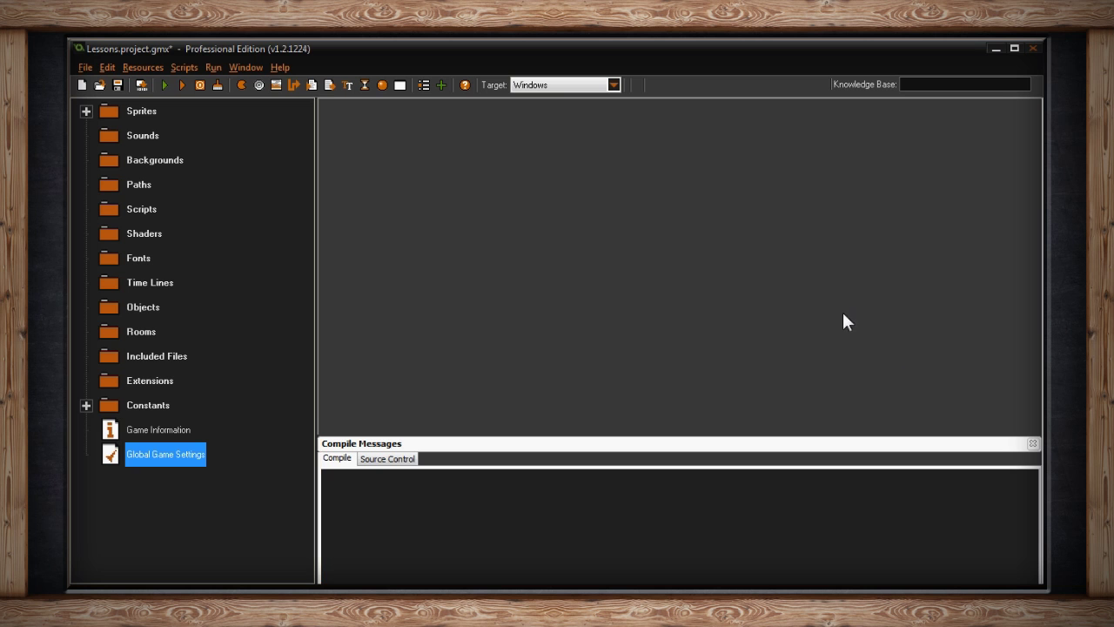